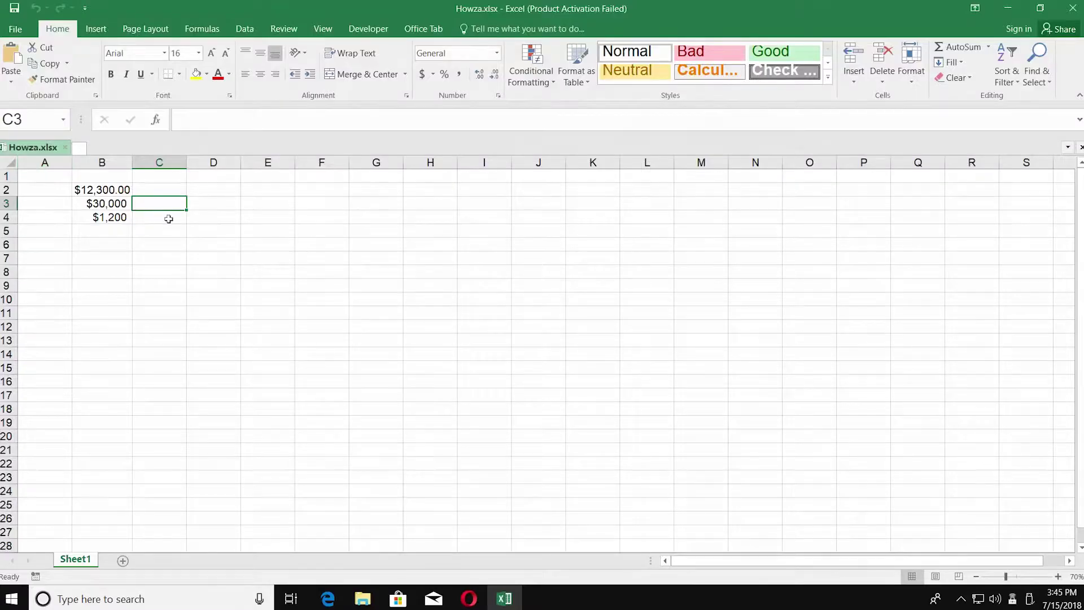
Open the Microsoft Support number-to-English-words article in Chrome from the pasted address.
{"action": "left_click", "coordinate": [500, 595]}
{"action": "double_click", "coordinate": [23, 234]}
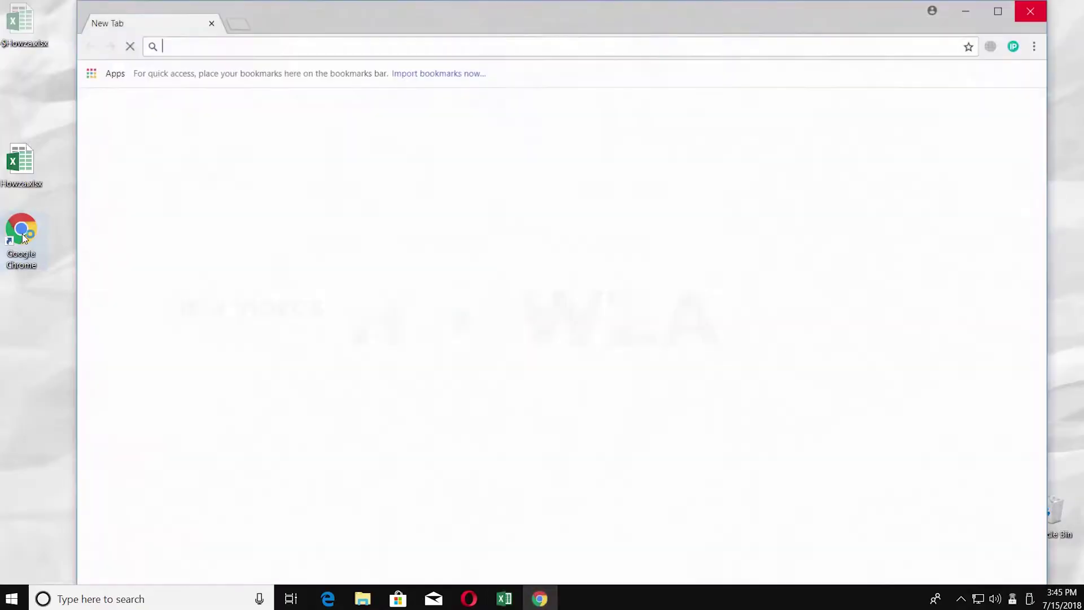
{"action": "type", "text": "https://support.microsoft.com/en-us/help/213360/how-to-convert-a-numeric-value-into-english-words-in-excel"}
{"action": "key", "text": "Return"}
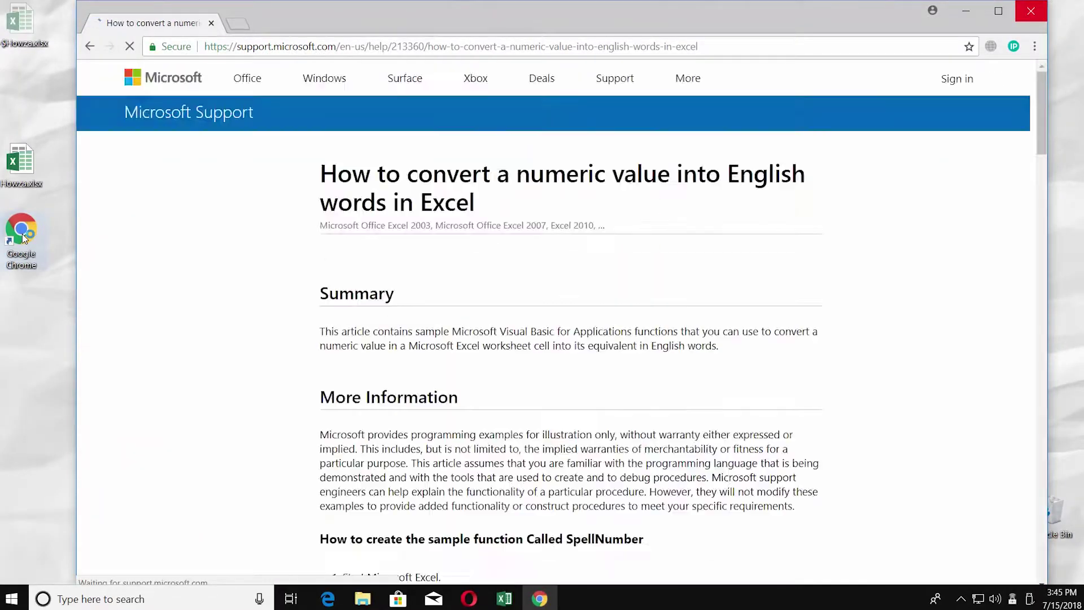
{"action": "scroll", "coordinate": [384, 251], "scroll_direction": "down", "scroll_amount": 3}
{"action": "scroll", "coordinate": [384, 251], "scroll_direction": "down", "scroll_amount": 2}
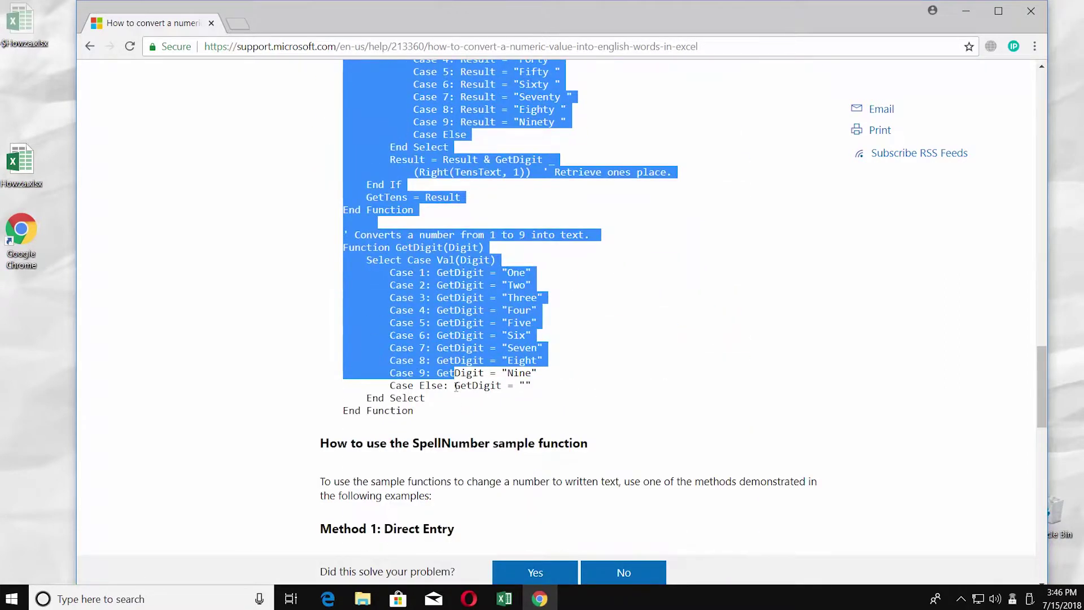
{"action": "left_click_drag", "start_coordinate": [387, 251], "coordinate": [454, 407]}
Copy the selected SpellNumber code and open a blank Module1 in Excel's Visual Basic editor.
{"action": "right_click", "coordinate": [448, 339]}
{"action": "left_click", "coordinate": [474, 350]}
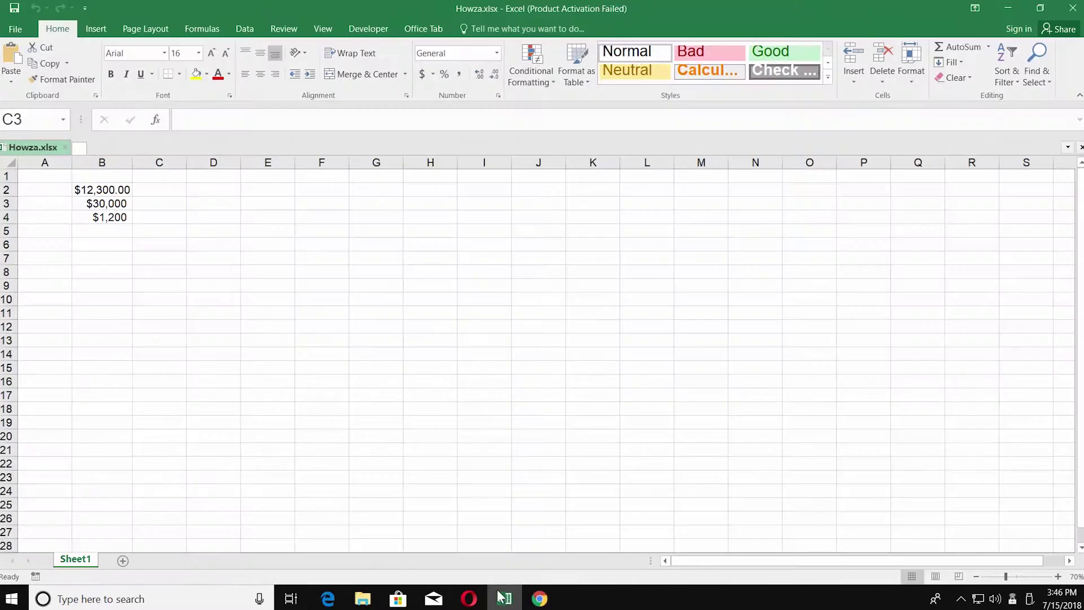
{"action": "left_click", "coordinate": [373, 24]}
{"action": "left_click", "coordinate": [12, 63]}
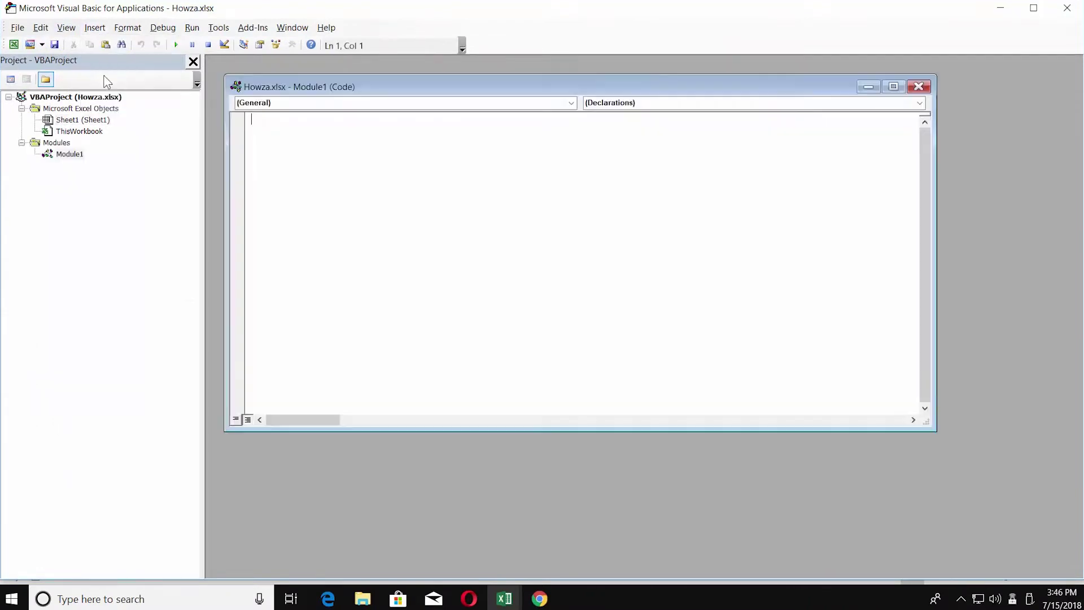
Paste the SpellNumber code into Module1, then use File > Close and Return to Microsoft Excel.
{"action": "right_click", "coordinate": [298, 142]}
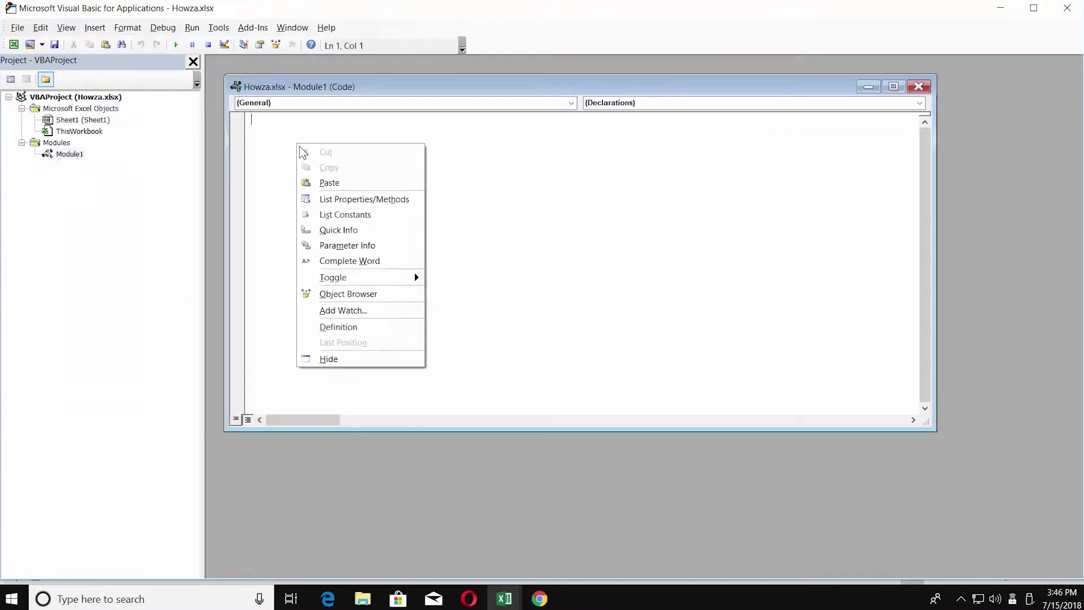
{"action": "left_click", "coordinate": [331, 181]}
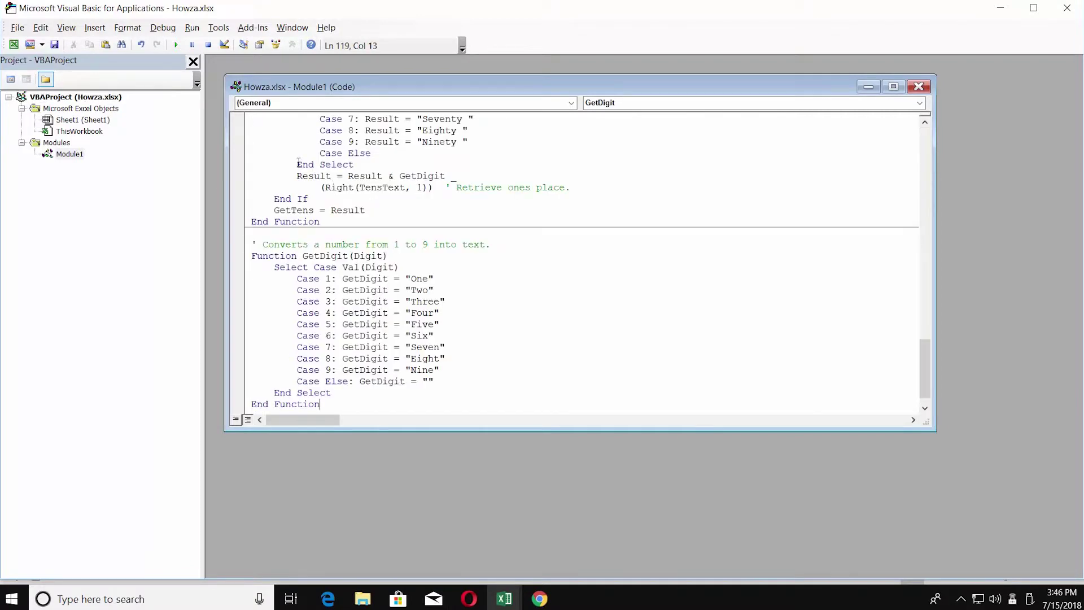
{"action": "left_click", "coordinate": [18, 28]}
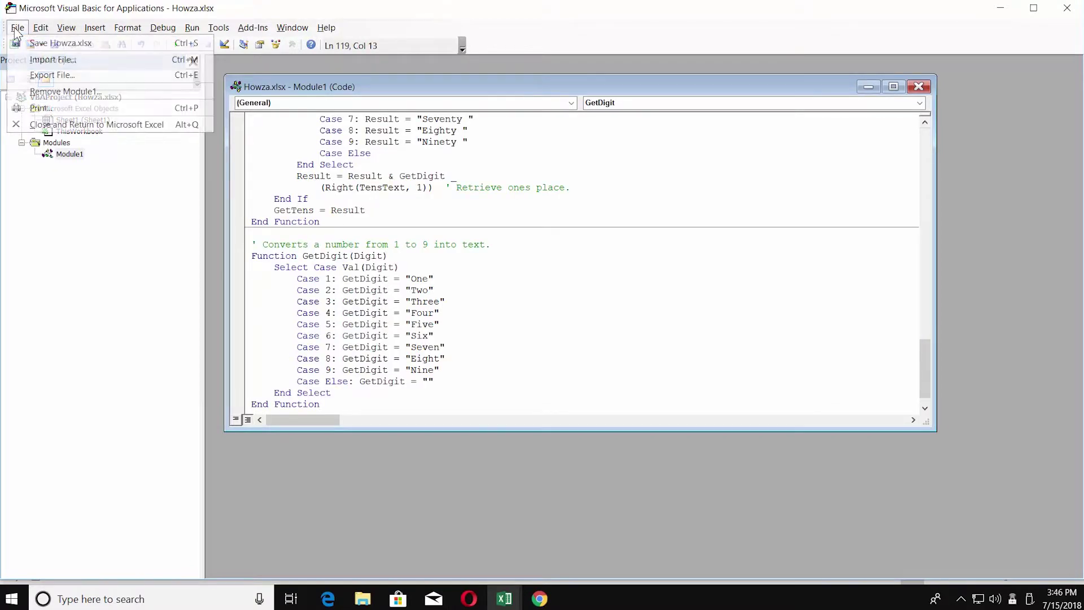
{"action": "left_click", "coordinate": [68, 124]}
Enter =SpellNumber(B2) in C2 to show 'Twelve Thousand Three Hundred Dollars and No Cents'.
{"action": "left_click", "coordinate": [158, 188]}
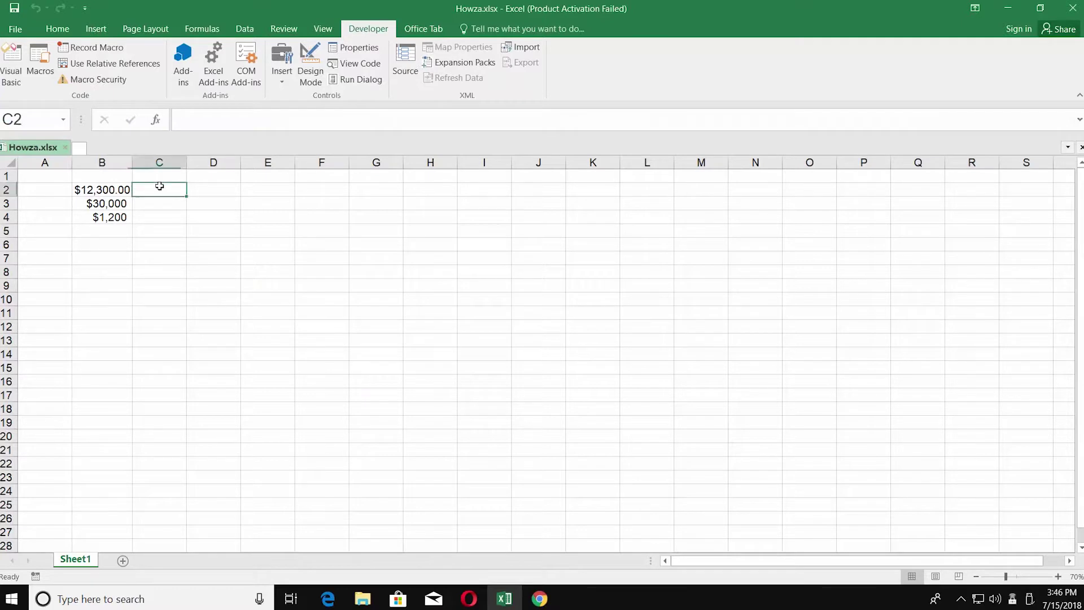
{"action": "left_click", "coordinate": [191, 119]}
{"action": "type", "text": "="}
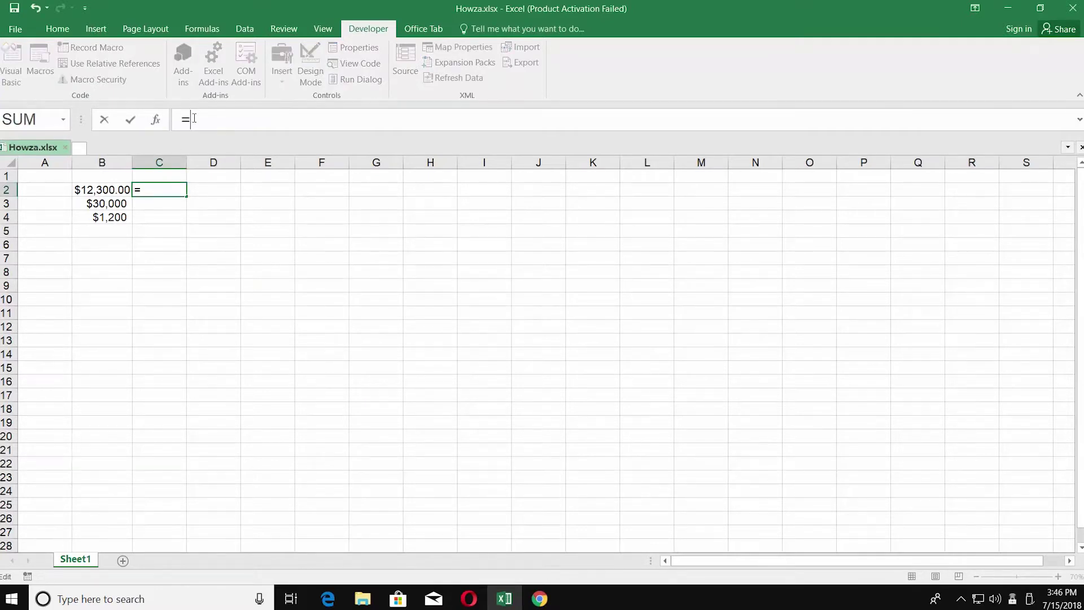
{"action": "type", "text": "spellNumber("}
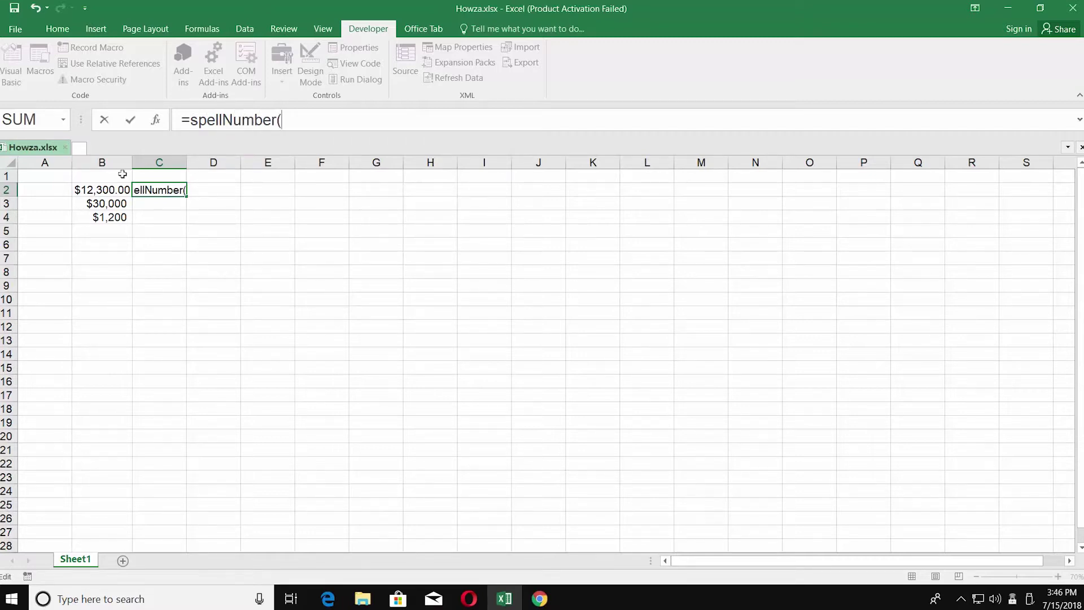
{"action": "left_click", "coordinate": [105, 190]}
{"action": "type", "text": ")"}
{"action": "key", "text": "Return"}
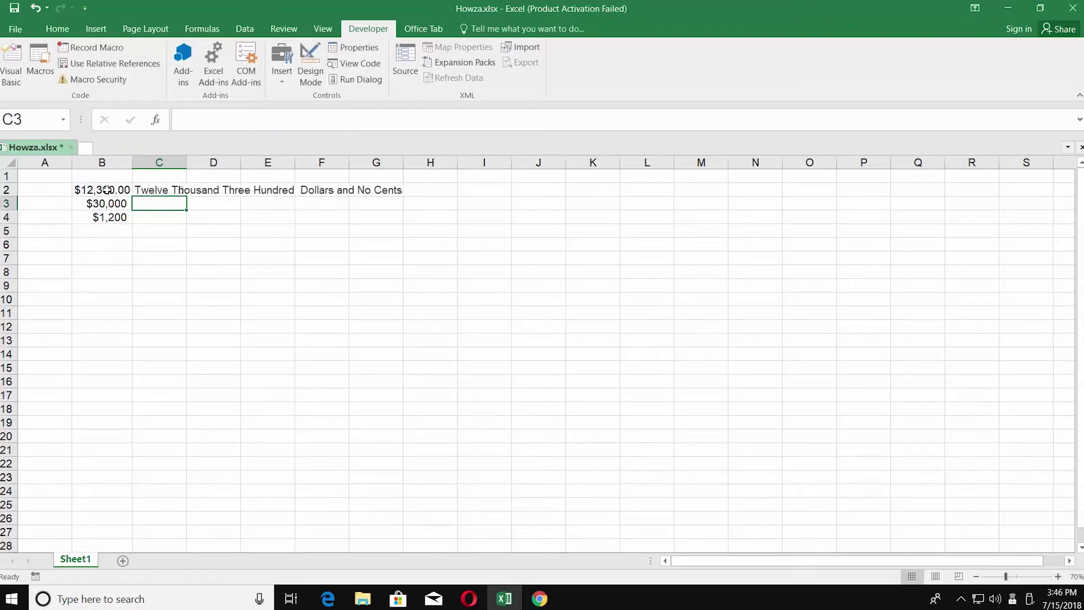